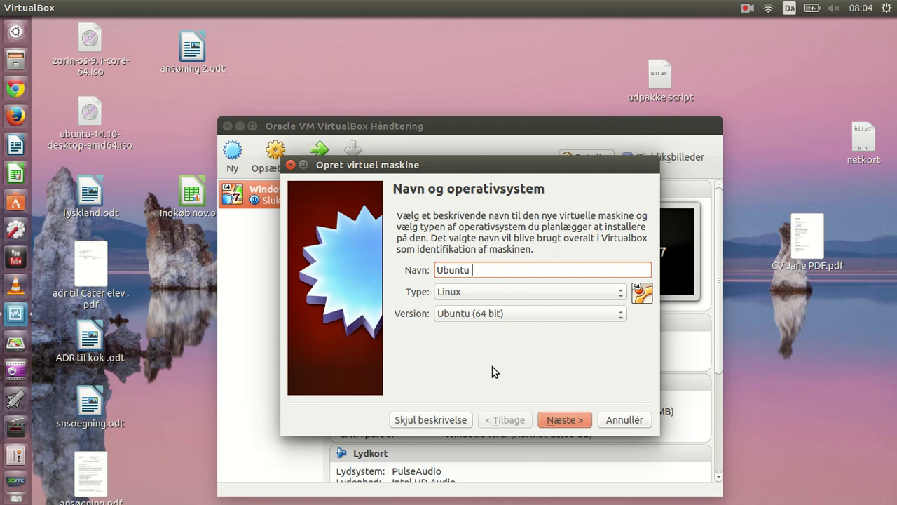
- Name the new 64-bit Ubuntu virtual machine "Ubuntu 1410" and accept 512 MB of memory
{"action": "type", "text": "10"}
{"action": "left_click", "coordinate": [571, 418]}
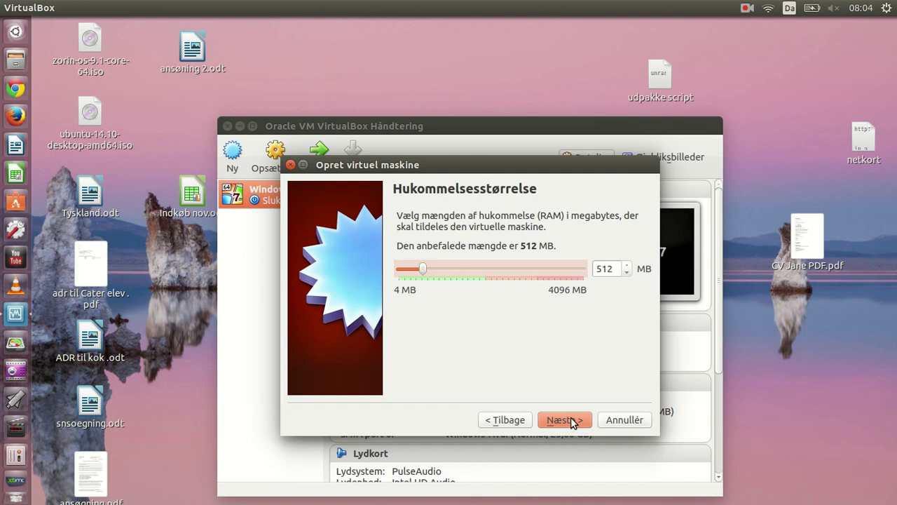
{"action": "left_click", "coordinate": [571, 419]}
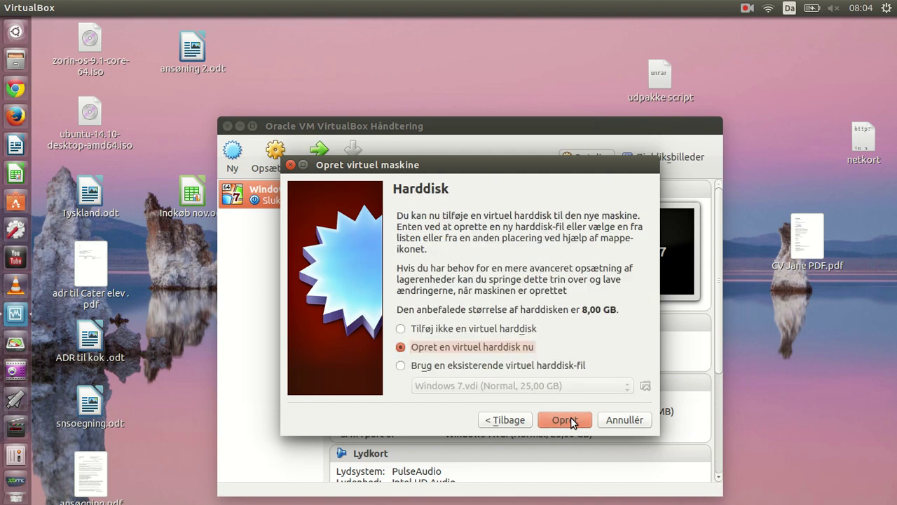
- Create a dynamically allocated VDI virtual hard disk of about 15.47 GB for the new machine
{"action": "left_click", "coordinate": [570, 419]}
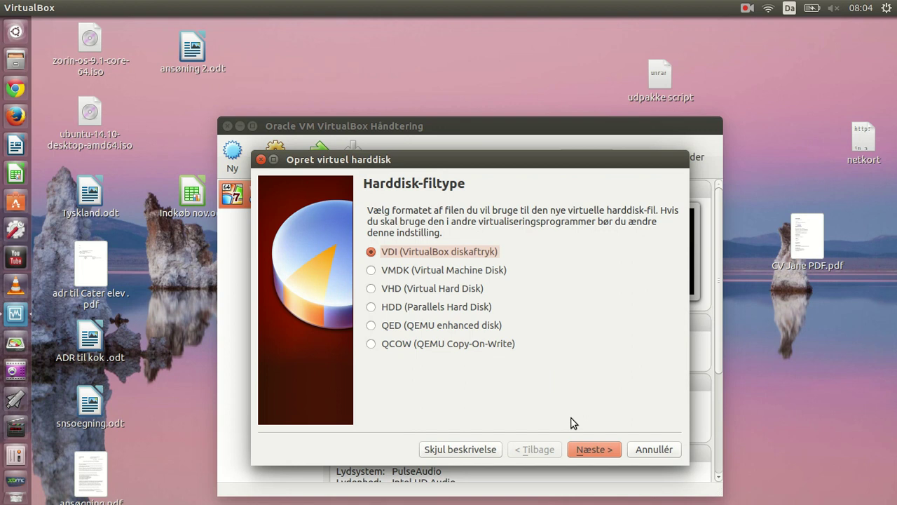
{"action": "left_click", "coordinate": [589, 450]}
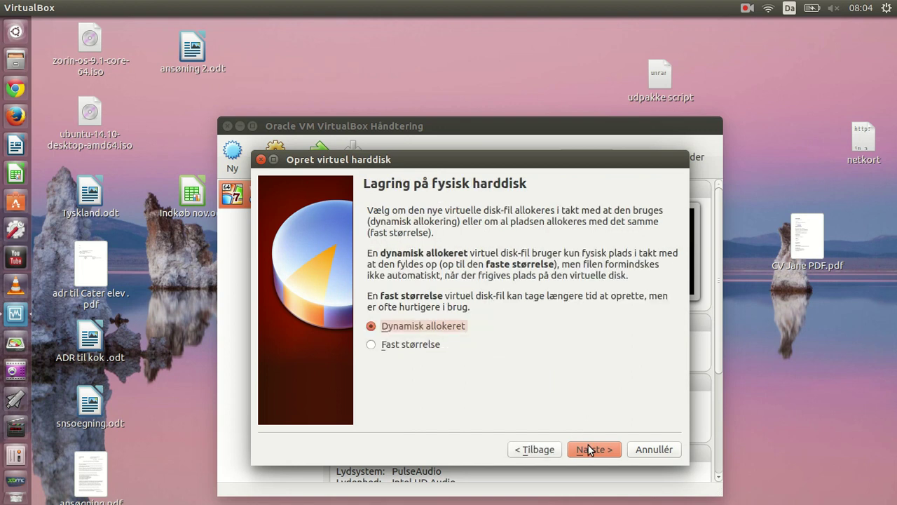
{"action": "left_click", "coordinate": [589, 449]}
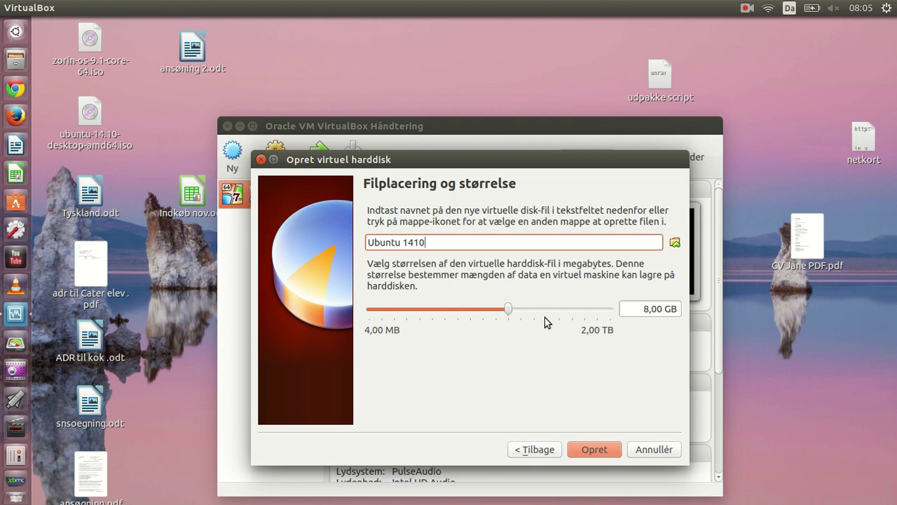
{"action": "key", "text": "Tab"}
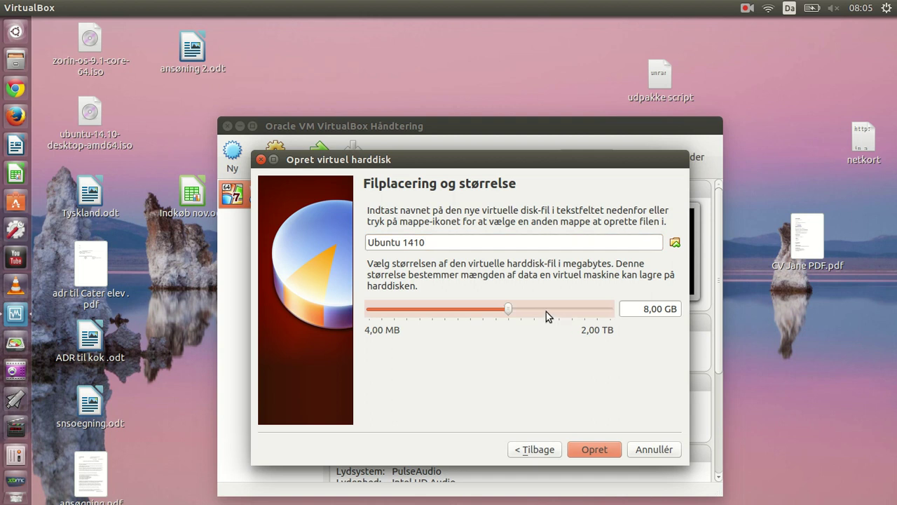
{"action": "left_click_drag", "start_coordinate": [510, 310], "coordinate": [523, 316]}
{"action": "left_click", "coordinate": [594, 450]}
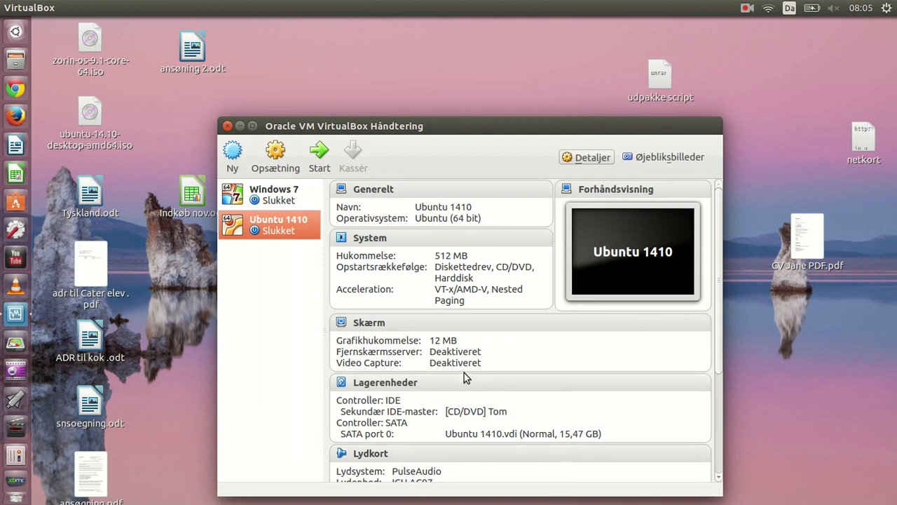
- Load ubuntu-14.10-desktop-amd64.iso from the desktop folder into the machine's empty IDE optical drive and save the settings
{"action": "left_click", "coordinate": [402, 383]}
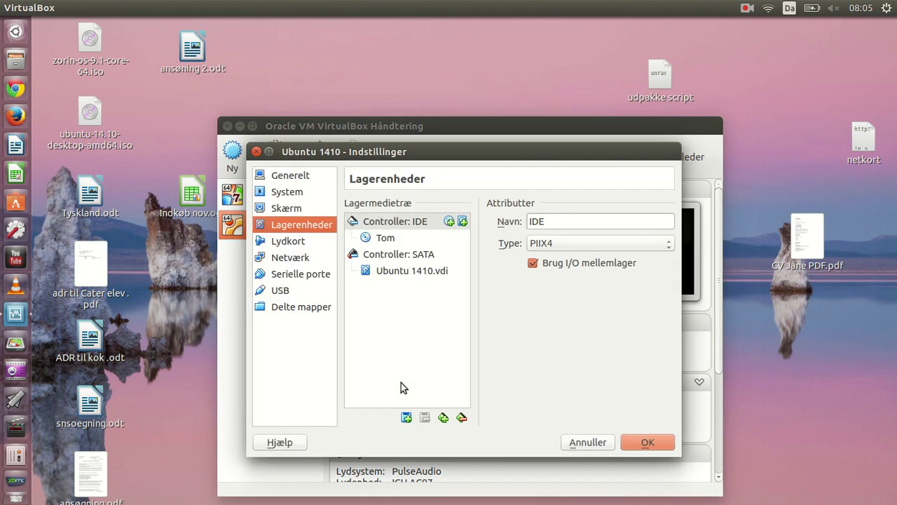
{"action": "left_click", "coordinate": [392, 242]}
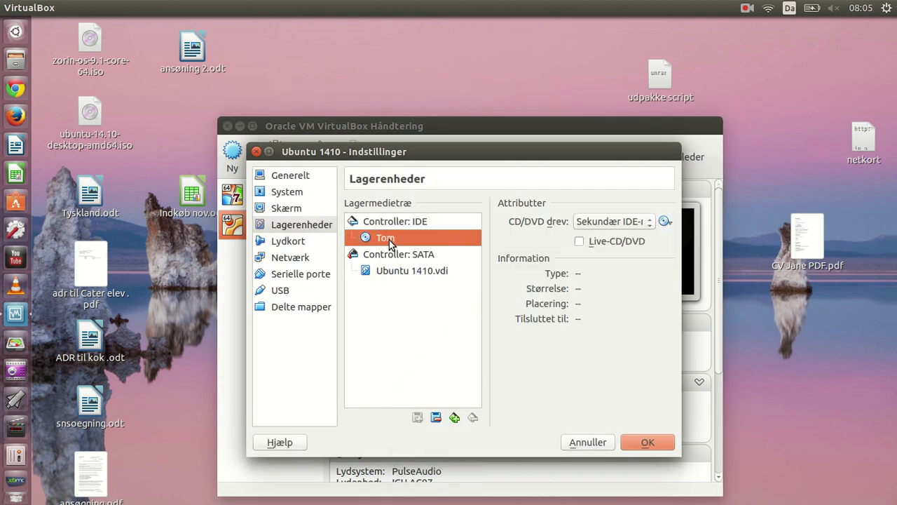
{"action": "left_click", "coordinate": [665, 220]}
{"action": "left_click", "coordinate": [683, 238]}
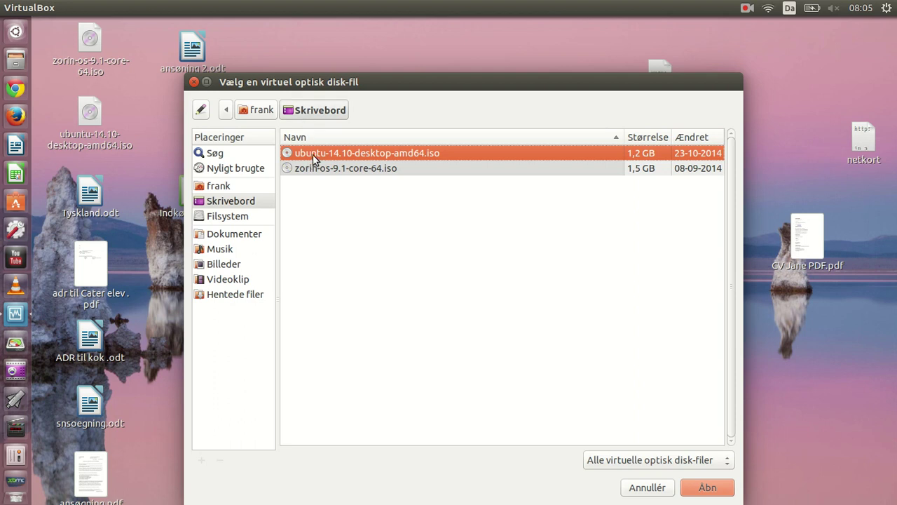
{"action": "left_click", "coordinate": [697, 487]}
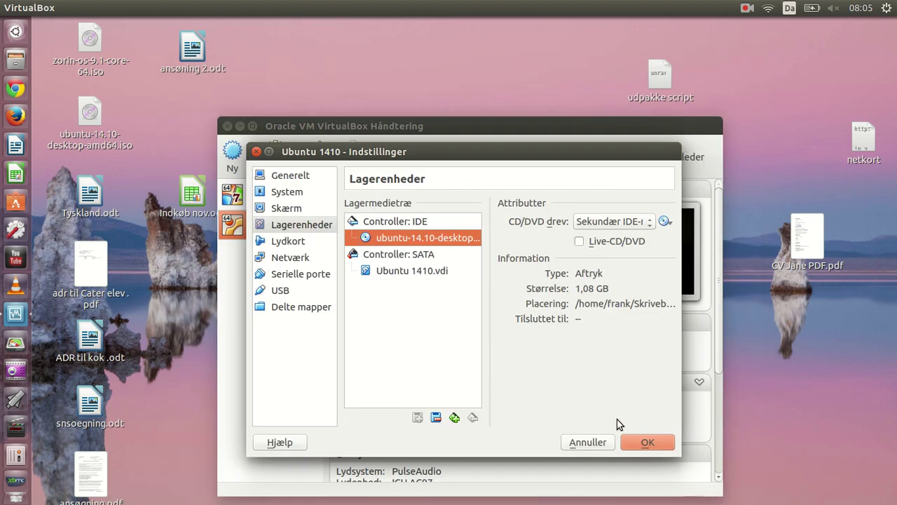
{"action": "left_click", "coordinate": [634, 439]}
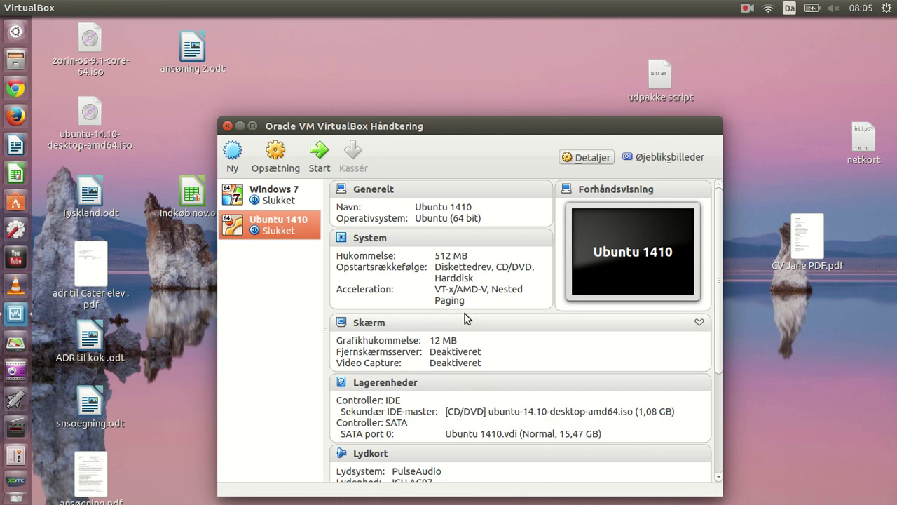
- Start the Ubuntu 1410 virtual machine and dismiss the keyboard-capture and mouse-integration notices
{"action": "left_click", "coordinate": [323, 164]}
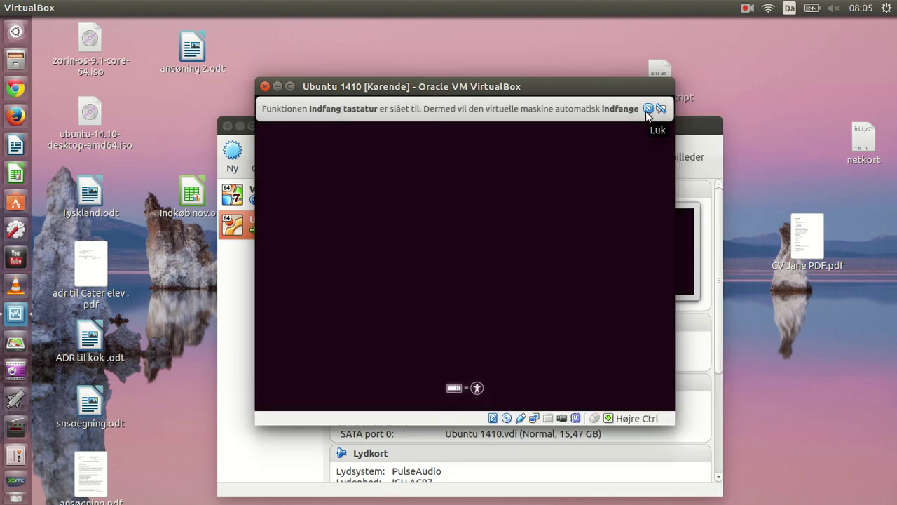
{"action": "left_click", "coordinate": [646, 110]}
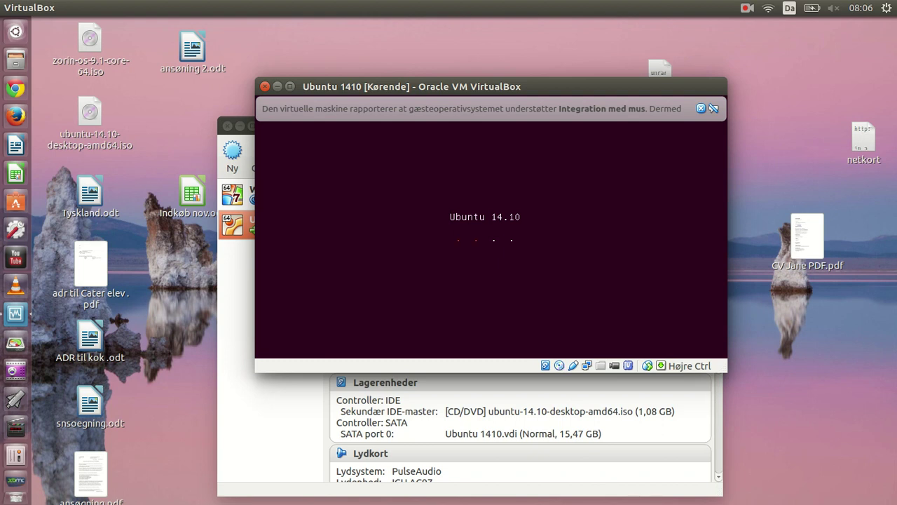
{"action": "left_click", "coordinate": [700, 109]}
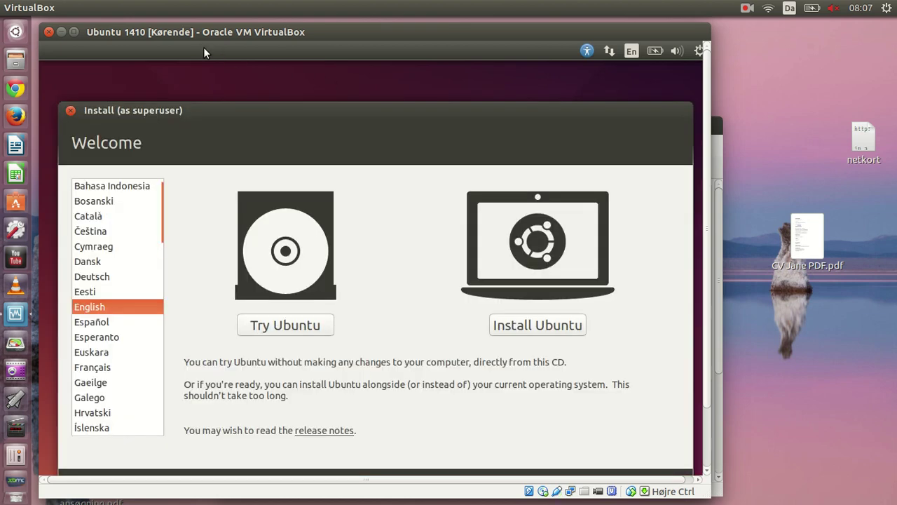
- Begin installing Ubuntu in Dansk with third-party programs included and continue to the installation type
{"action": "left_click", "coordinate": [91, 263]}
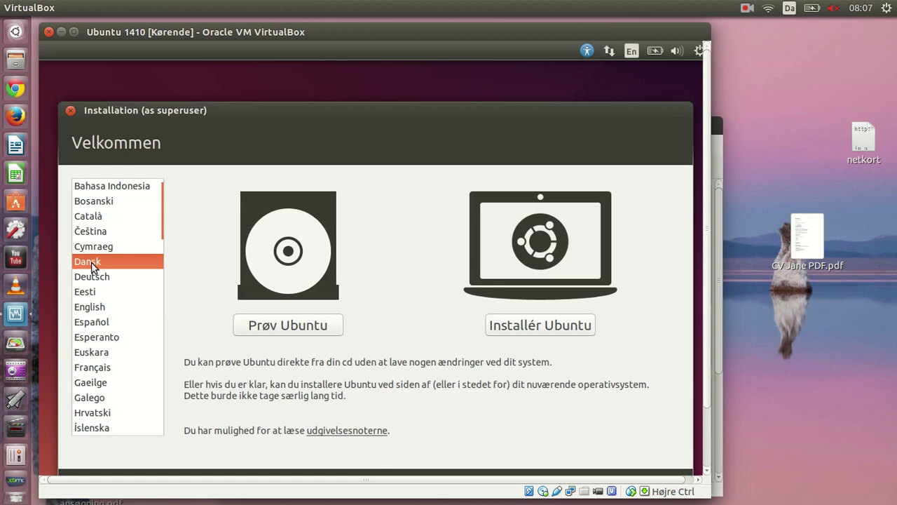
{"action": "left_click", "coordinate": [505, 327]}
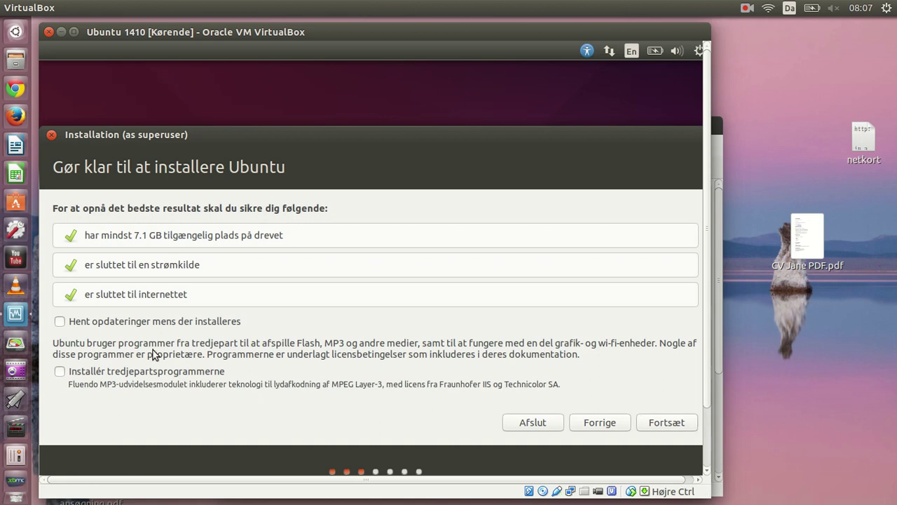
{"action": "left_click", "coordinate": [60, 372]}
{"action": "left_click", "coordinate": [655, 423]}
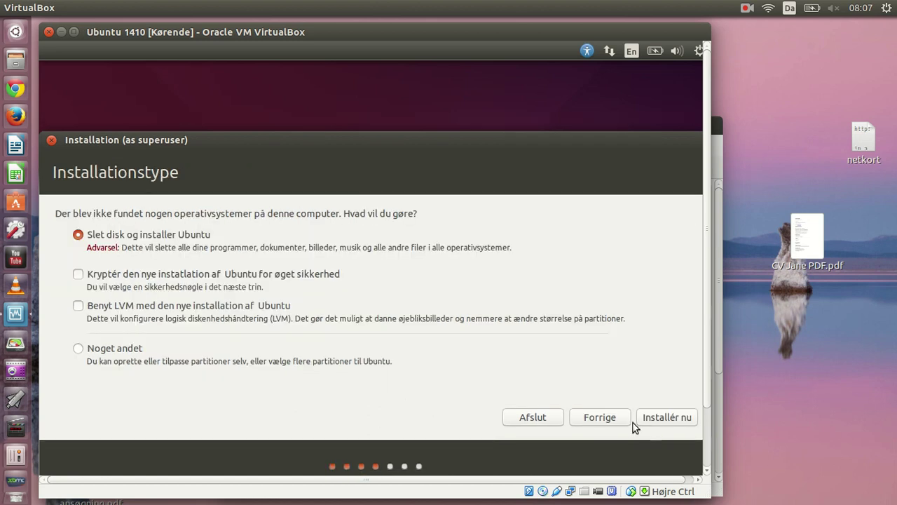
- Choose the manual installation type "Noget andet" and create a new empty partition table on /dev/sda
{"action": "left_click", "coordinate": [78, 349]}
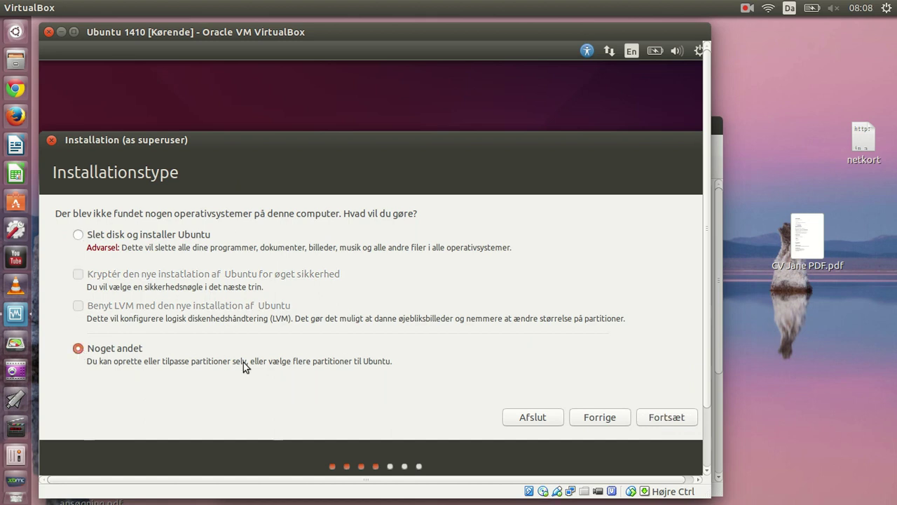
{"action": "left_click", "coordinate": [659, 418]}
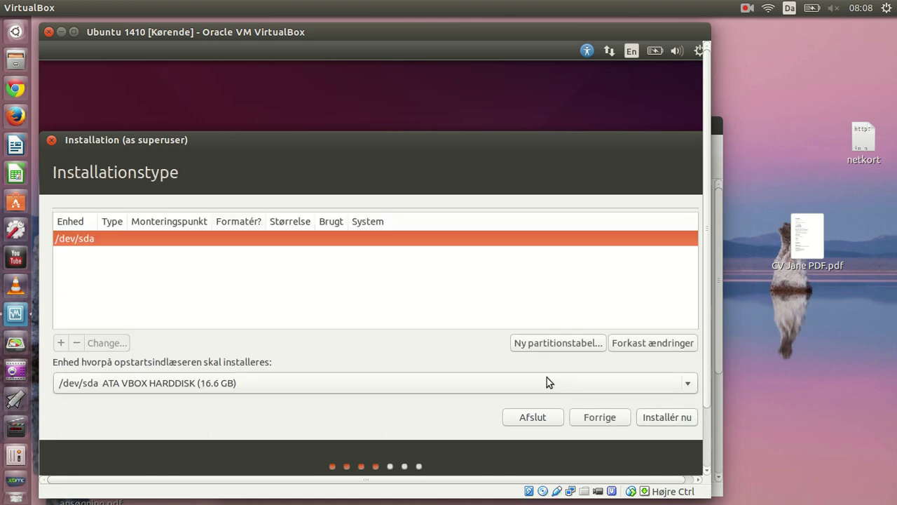
{"action": "left_click", "coordinate": [557, 344]}
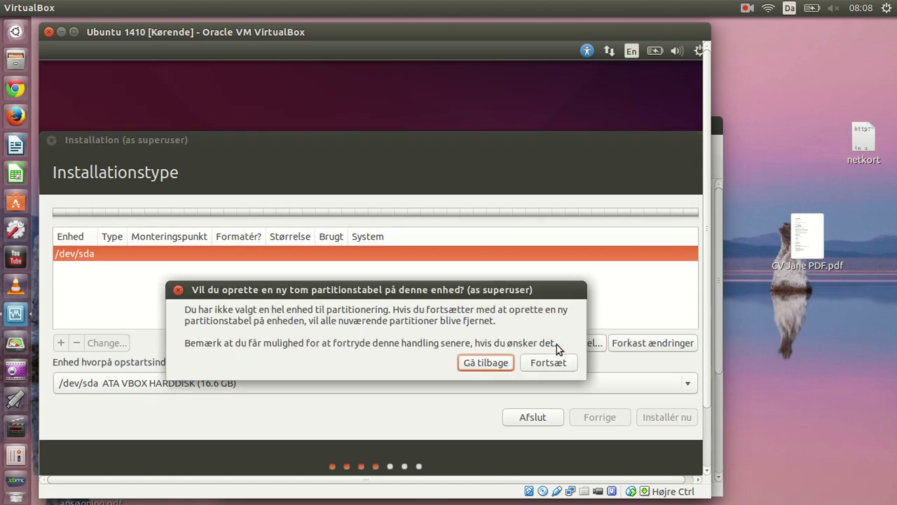
{"action": "left_click", "coordinate": [532, 361]}
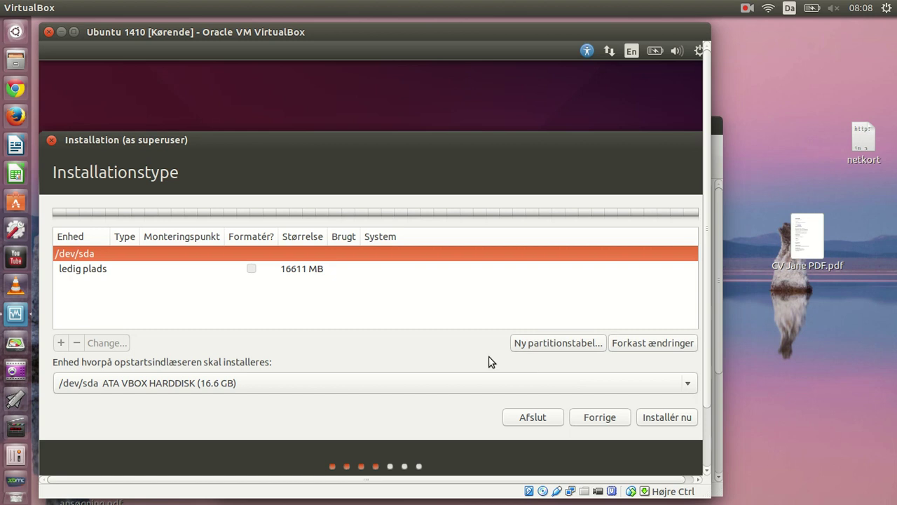
- Create a 100 MB primary Ext4 partition mounted at /boot at the beginning of the free space
{"action": "left_click", "coordinate": [109, 268]}
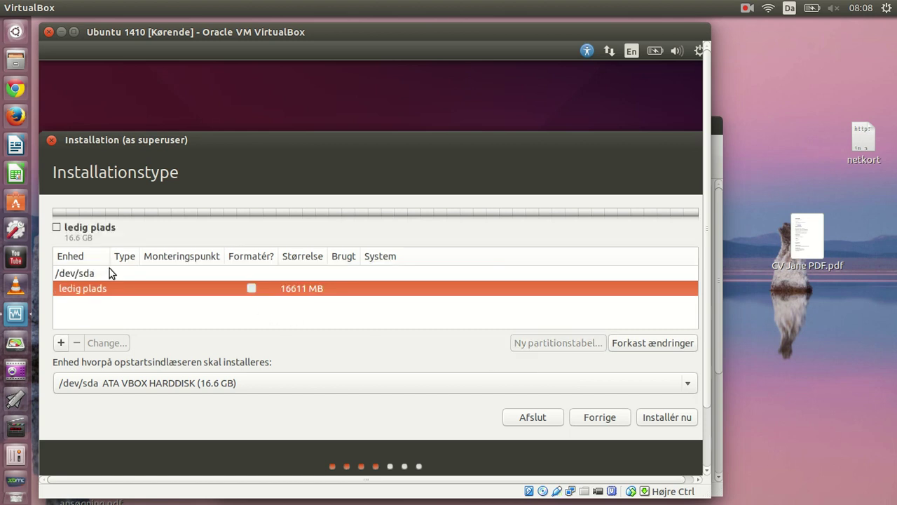
{"action": "left_click", "coordinate": [61, 344]}
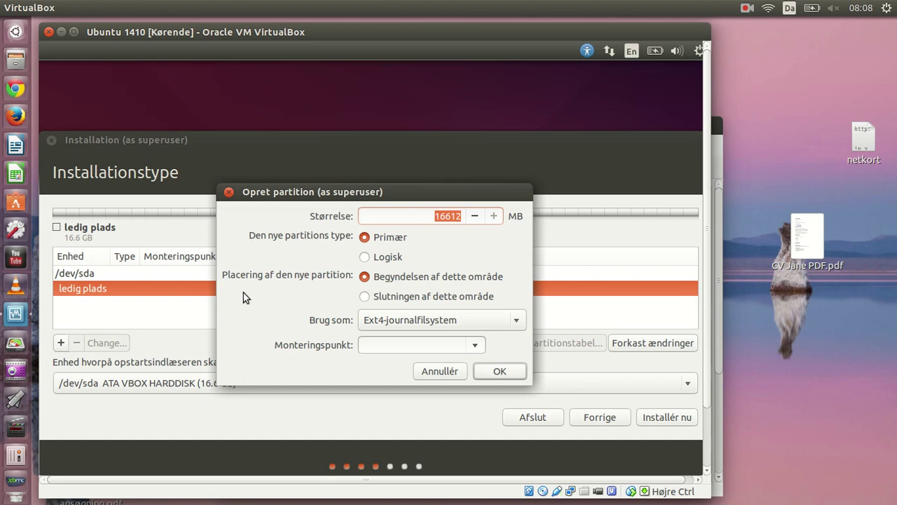
{"action": "type", "text": "1000"}
{"action": "type", "text": "0"}
{"action": "key", "text": "BackSpace"}
{"action": "key", "text": "BackSpace"}
{"action": "key", "text": "BackSpace"}
{"action": "key", "text": "BackSpace"}
{"action": "key", "text": "BackSpace"}
{"action": "type", "text": "100"}
{"action": "left_click", "coordinate": [476, 345]}
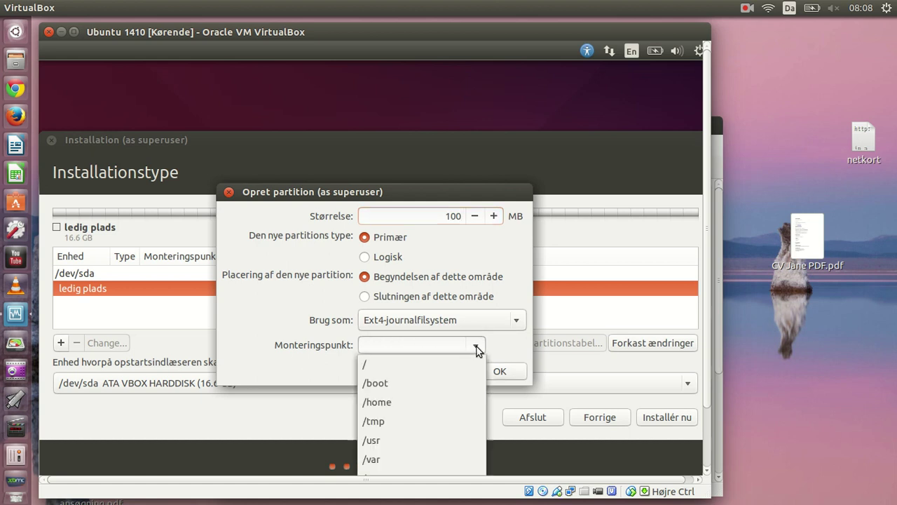
{"action": "left_click", "coordinate": [439, 388]}
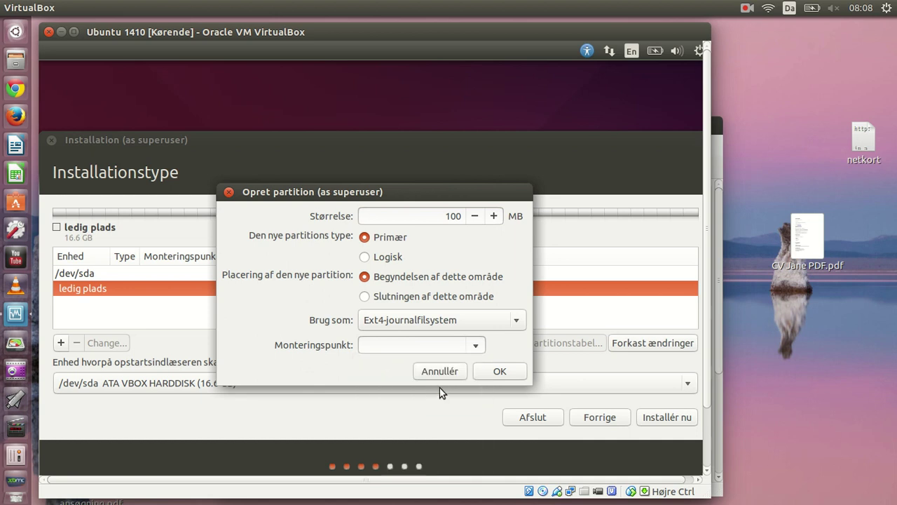
{"action": "left_click", "coordinate": [494, 375]}
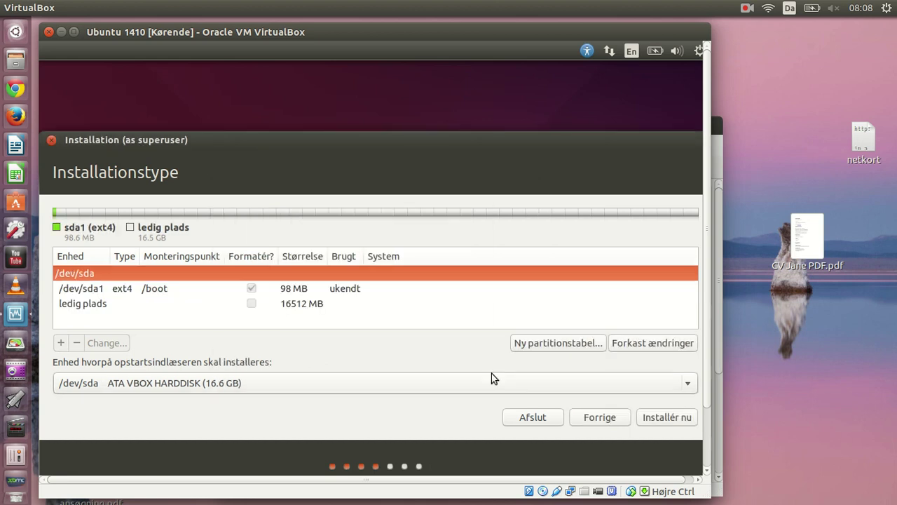
- Create an 8000 MB logical Ext4 partition with mount point / at the beginning of the remaining free space
{"action": "left_click", "coordinate": [96, 303]}
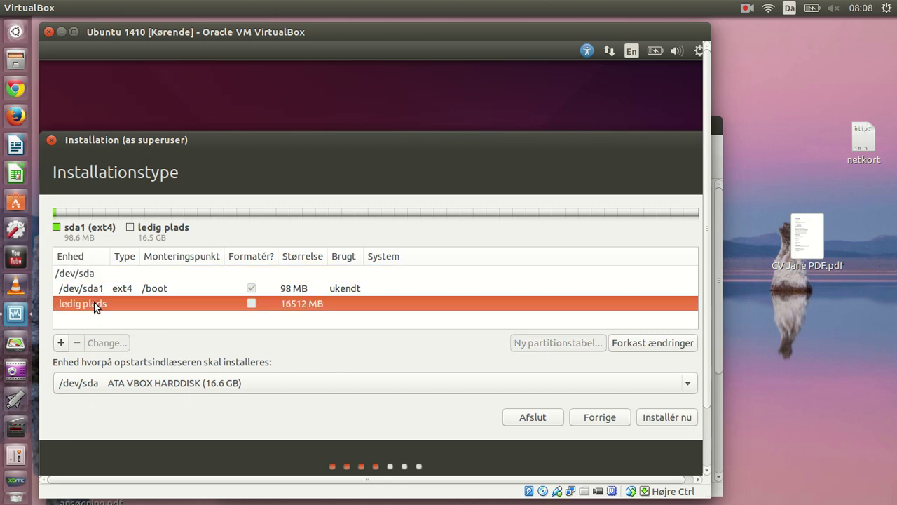
{"action": "left_click", "coordinate": [60, 345]}
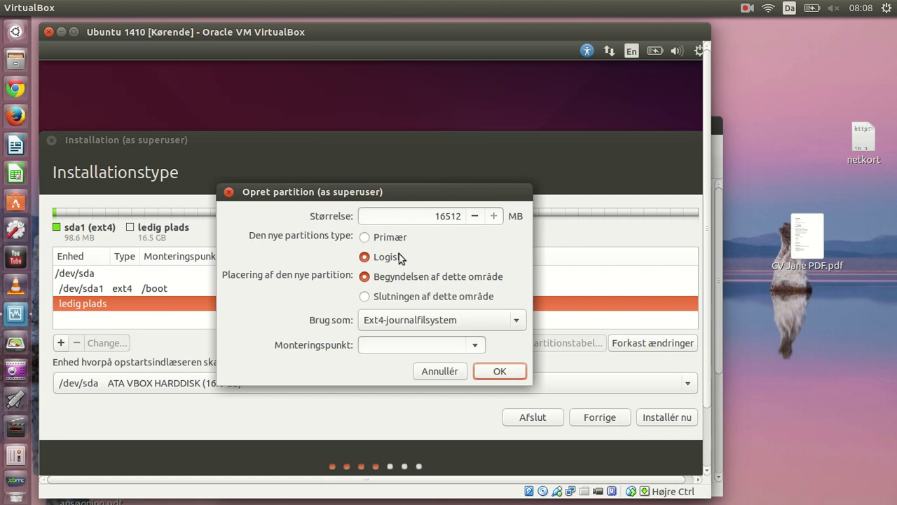
{"action": "left_click", "coordinate": [433, 216]}
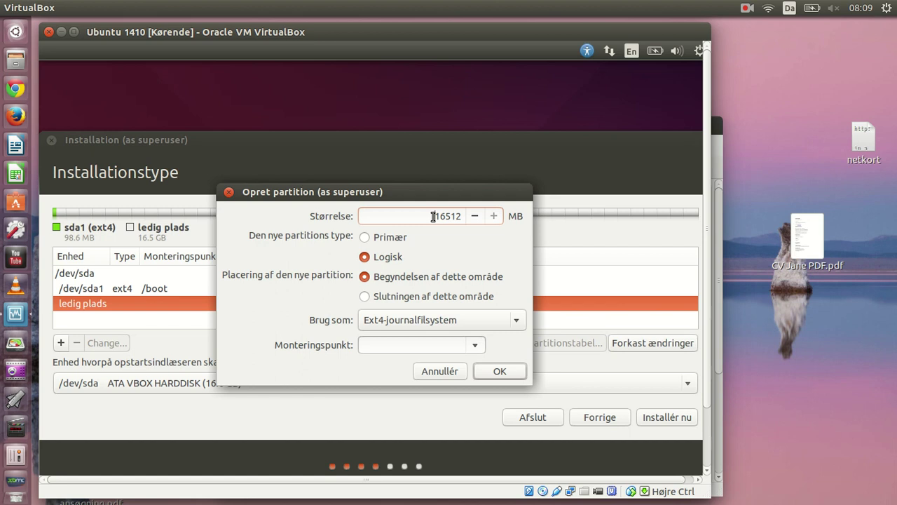
{"action": "key", "text": "End"}
{"action": "key", "text": "BackSpace"}
{"action": "key", "text": "BackSpace"}
{"action": "key", "text": "BackSpace"}
{"action": "key", "text": "BackSpace"}
{"action": "key", "text": "BackSpace"}
{"action": "type", "text": "8000"}
{"action": "left_click", "coordinate": [474, 344]}
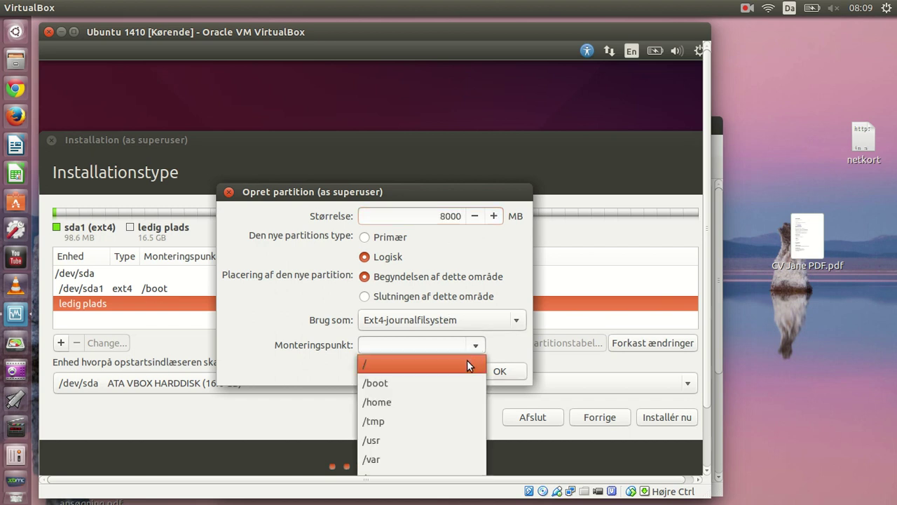
{"action": "left_click", "coordinate": [467, 359]}
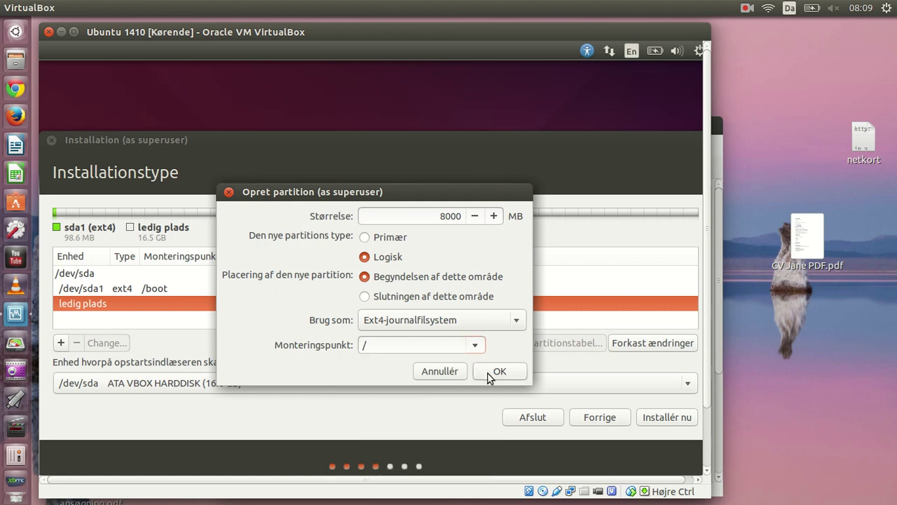
{"action": "left_click", "coordinate": [487, 372]}
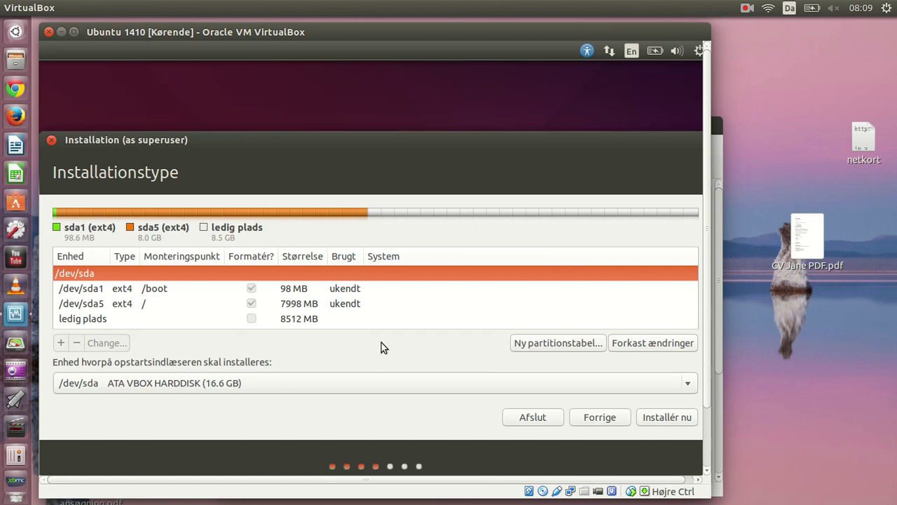
- Set up a new 2000 MB logical Ext4 partition at the beginning of the remaining free space with mount point /home
{"action": "left_click", "coordinate": [103, 319]}
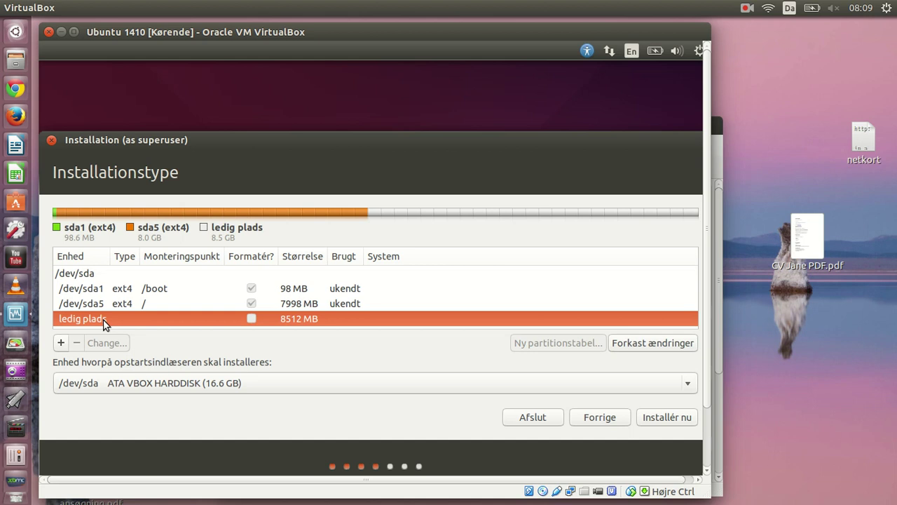
{"action": "left_click", "coordinate": [61, 342]}
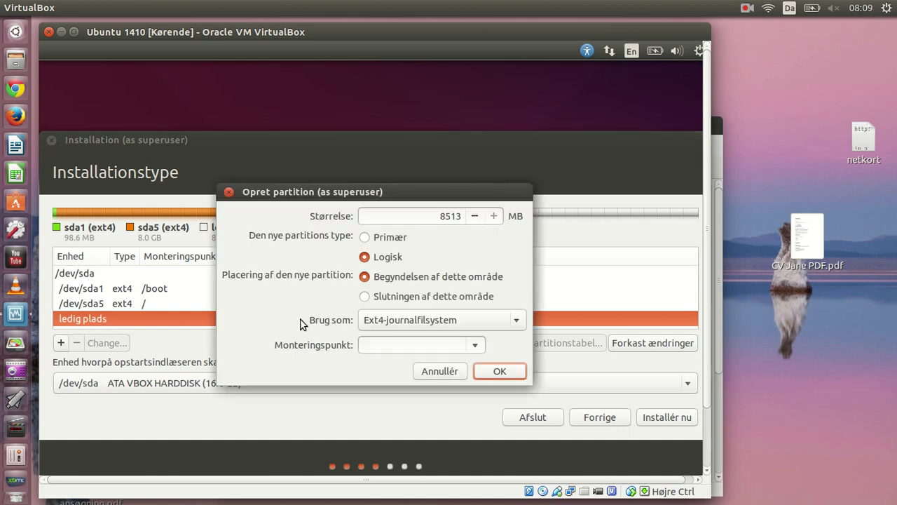
{"action": "double_click", "coordinate": [456, 215]}
{"action": "type", "text": "2000"}
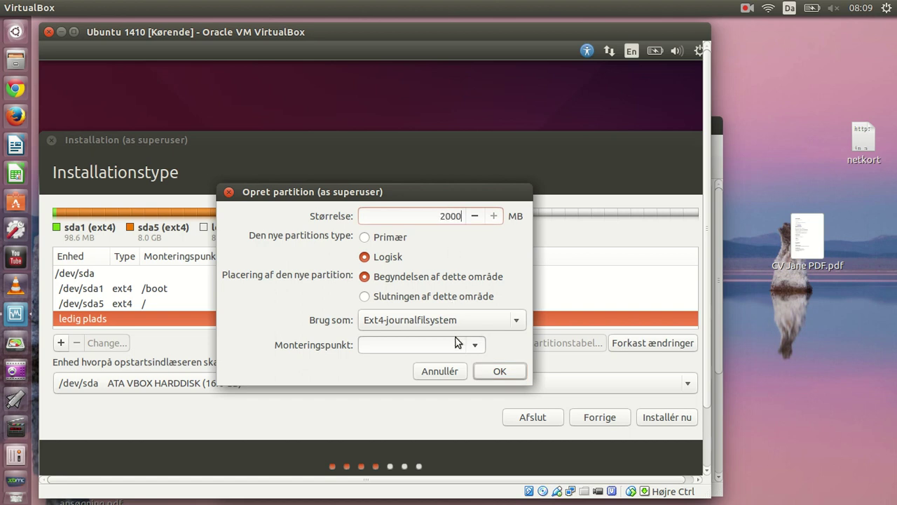
{"action": "left_click", "coordinate": [473, 343]}
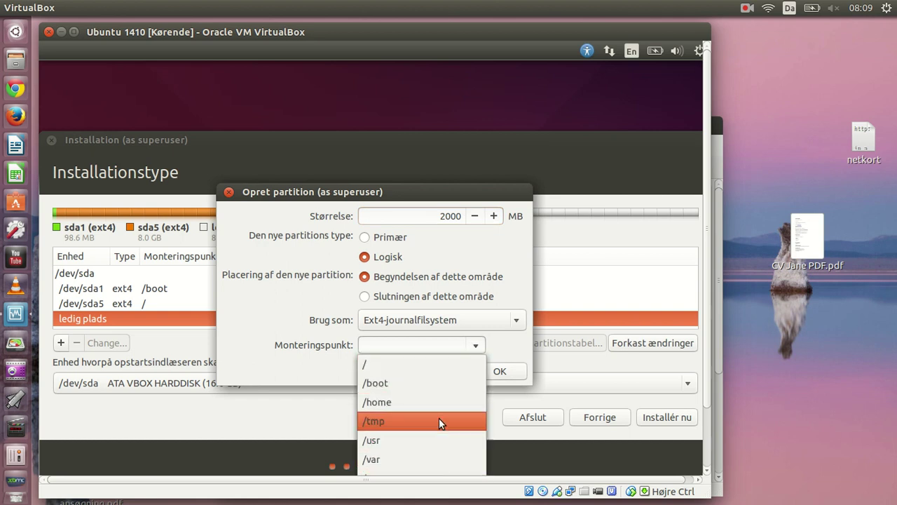
{"action": "key", "text": "Down"}
{"action": "key", "text": "Down"}
{"action": "key", "text": "Down"}
{"action": "key", "text": "Down"}
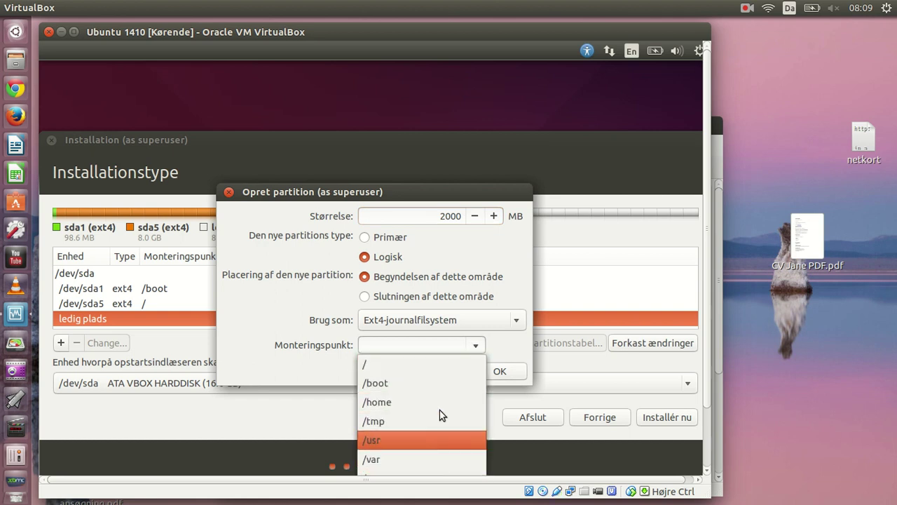
{"action": "key", "text": "Home"}
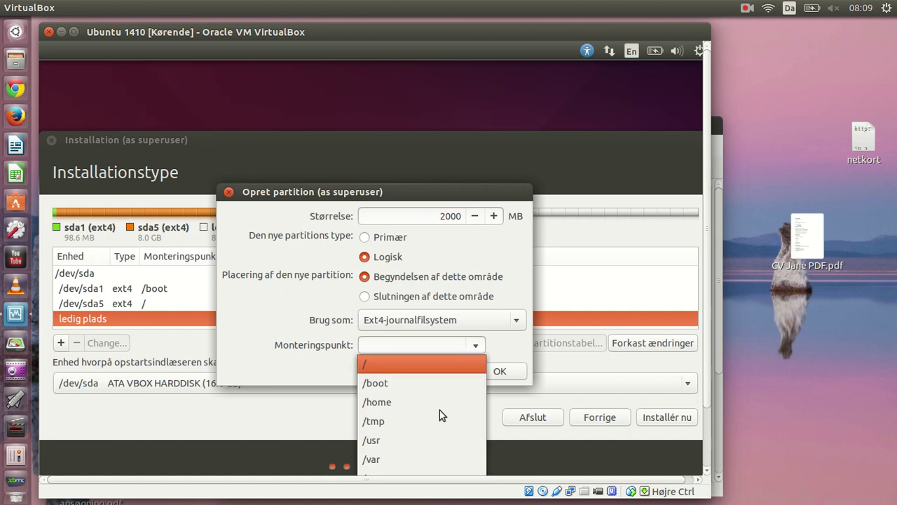
{"action": "key", "text": "Up"}
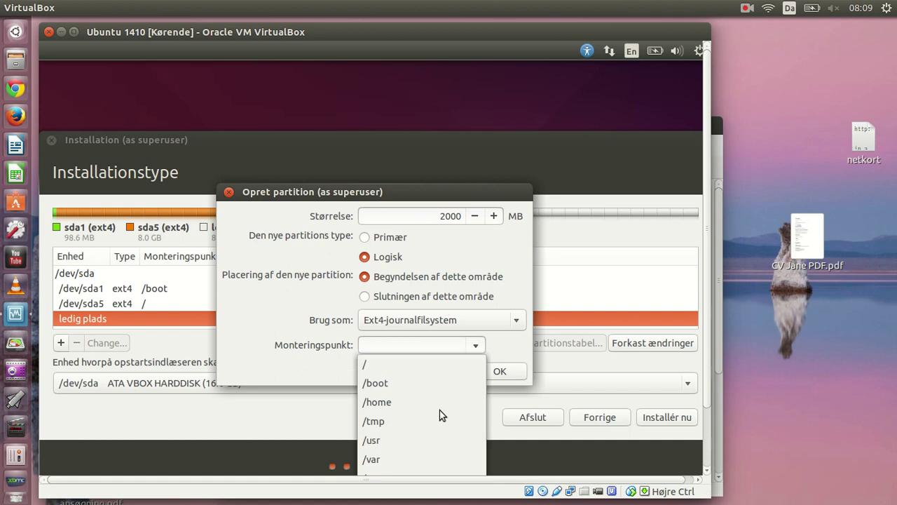
{"action": "key", "text": "Down"}
{"action": "key", "text": "Down"}
{"action": "key", "text": "Down"}
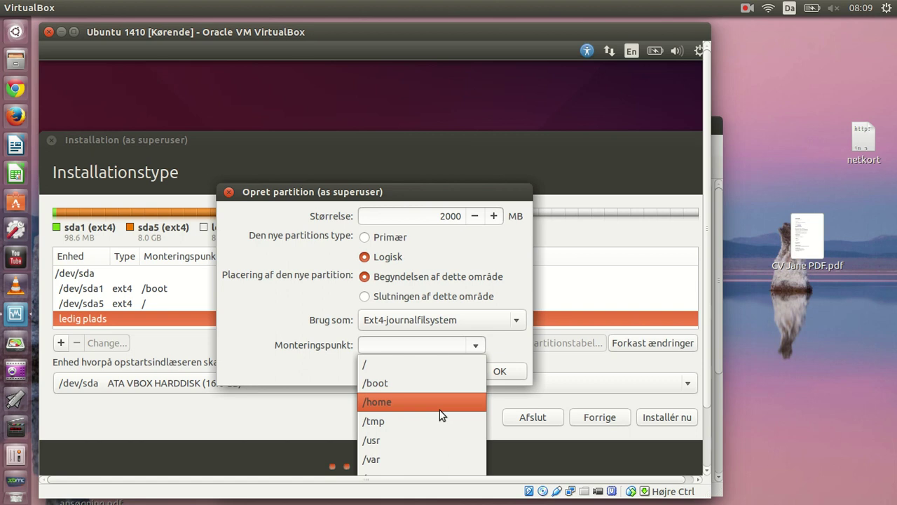
{"action": "key", "text": "Return"}
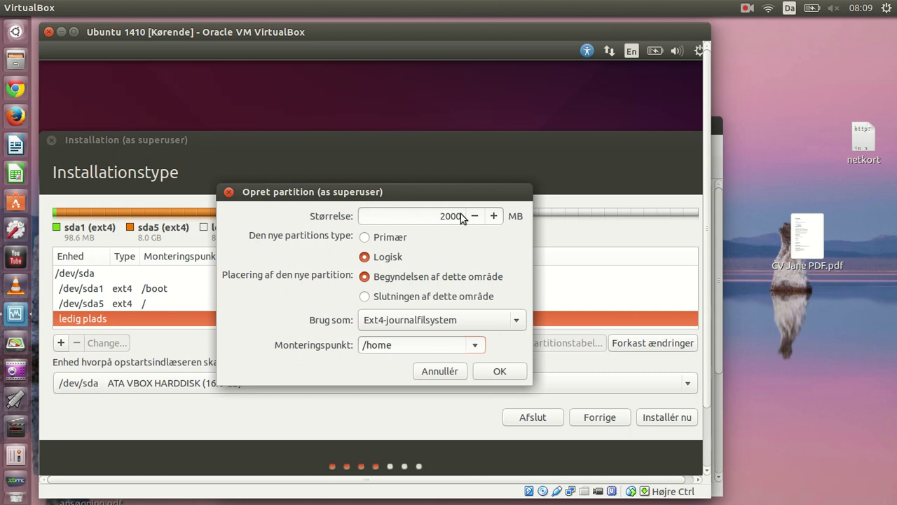
- Increase the size of the new /home partition to 8513 MB and create it
{"action": "left_click", "coordinate": [494, 216]}
{"action": "left_click_drag", "start_coordinate": [495, 215], "coordinate": [495, 214]}
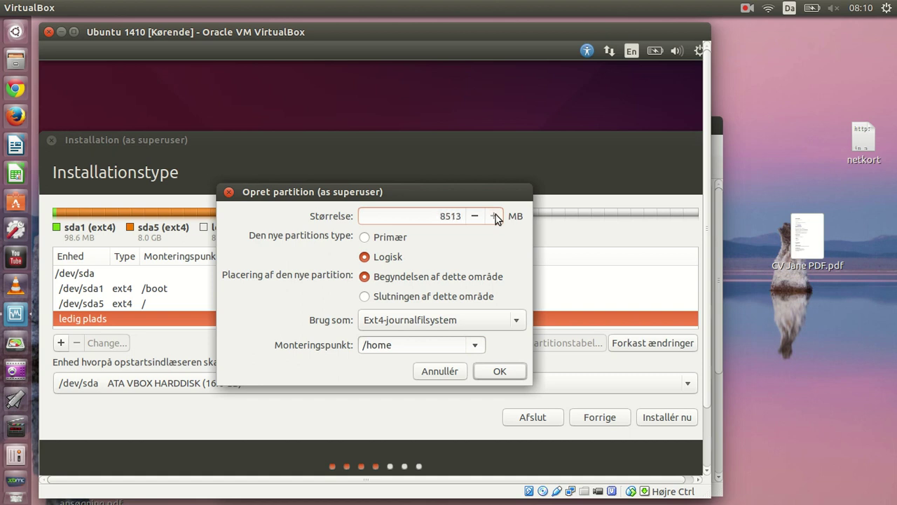
{"action": "left_click", "coordinate": [502, 371]}
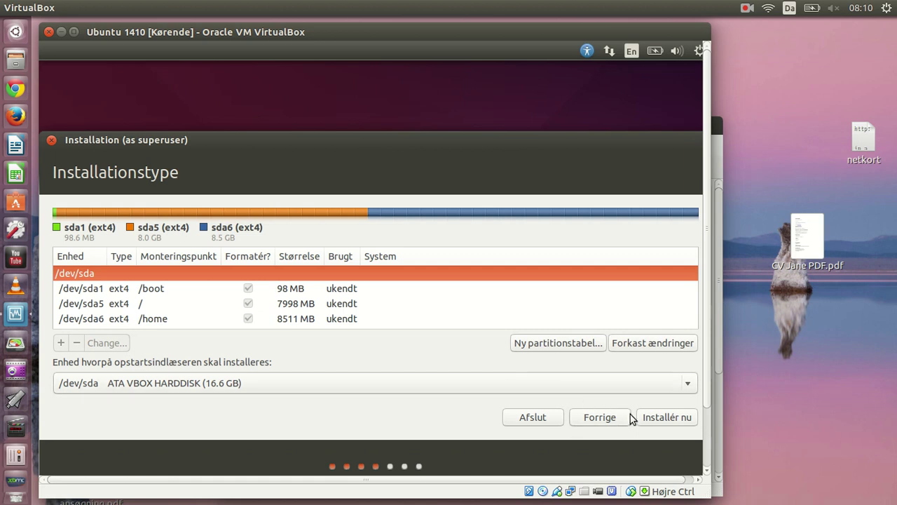
- Start the installation without a swap area and confirm continuing with the defined partitions
{"action": "left_click", "coordinate": [653, 418]}
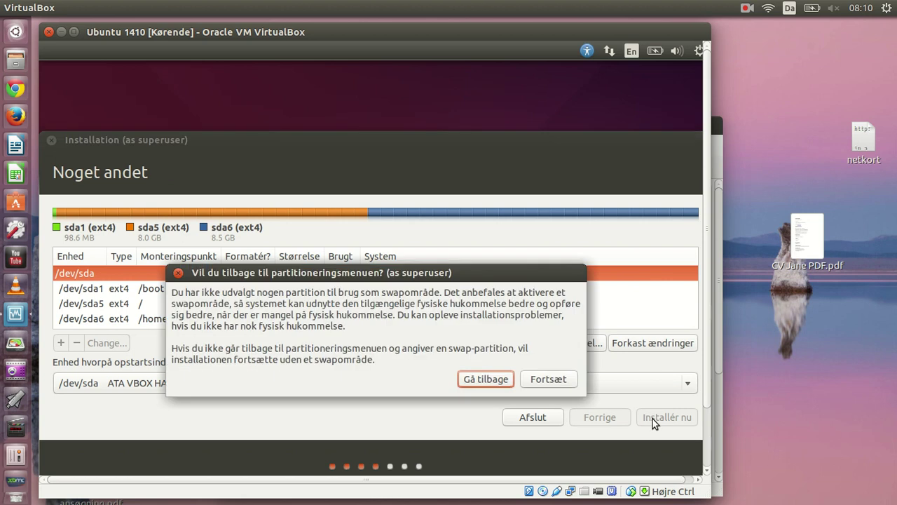
{"action": "left_click", "coordinate": [539, 378]}
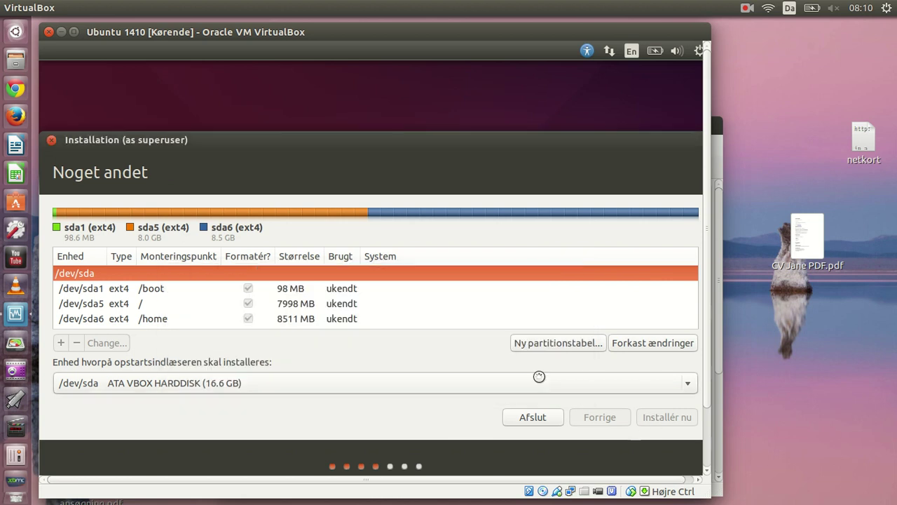
{"action": "left_click", "coordinate": [540, 400]}
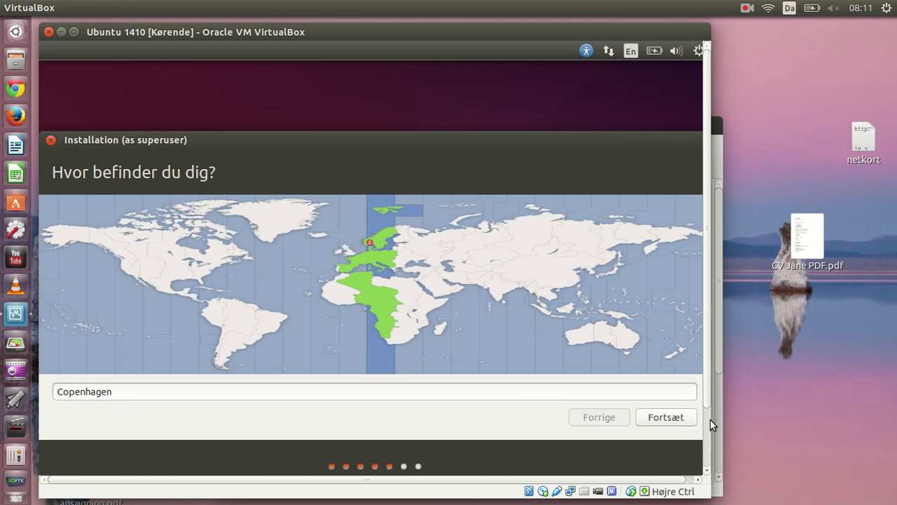
- Accept Copenhagen as the location, test the Danish keyboard layout with "æøå" and continue to the user details
{"action": "left_click", "coordinate": [684, 421]}
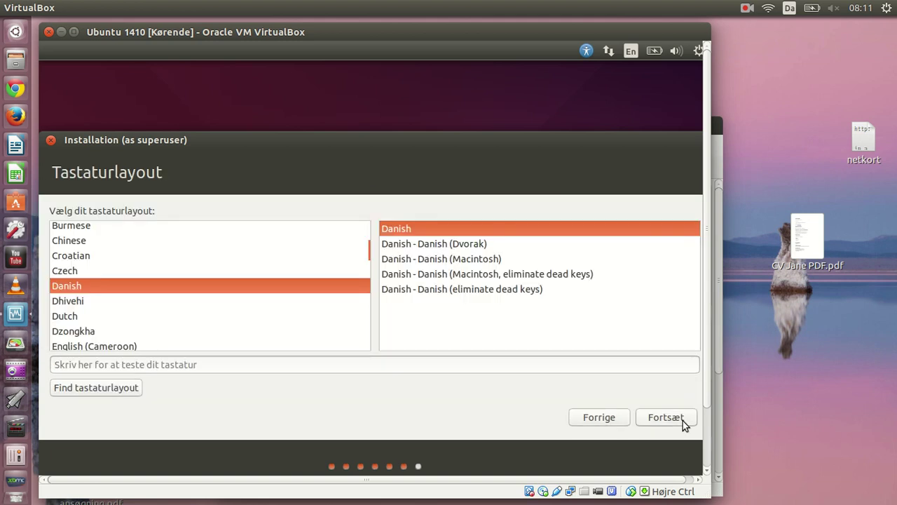
{"action": "left_click", "coordinate": [660, 366]}
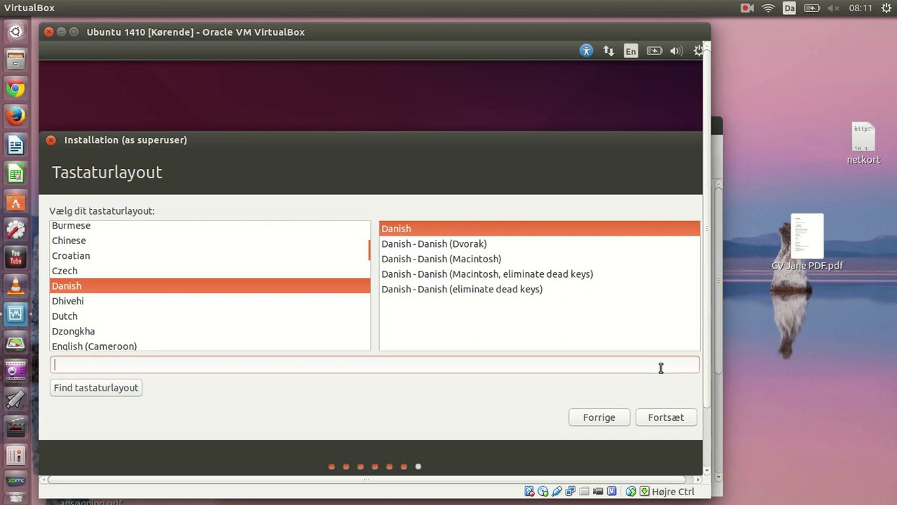
{"action": "type", "text": "æøå"}
{"action": "left_click", "coordinate": [680, 418]}
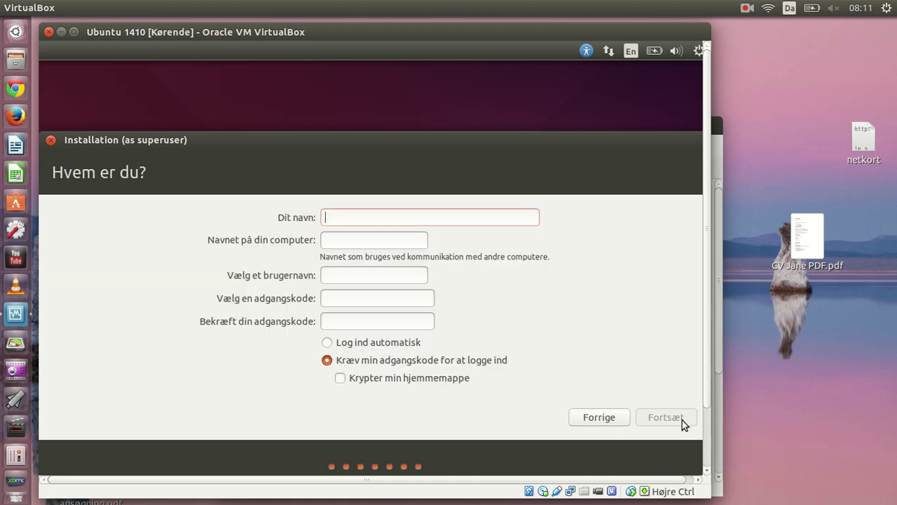
- Enter "navnpaapc" as the name, keep the suggested computer name and username, and fill in and confirm the account password
{"action": "type", "text": "navnpaapc"}
{"action": "key", "text": "Tab"}
{"action": "key", "text": "Tab"}
{"action": "key", "text": "Tab"}
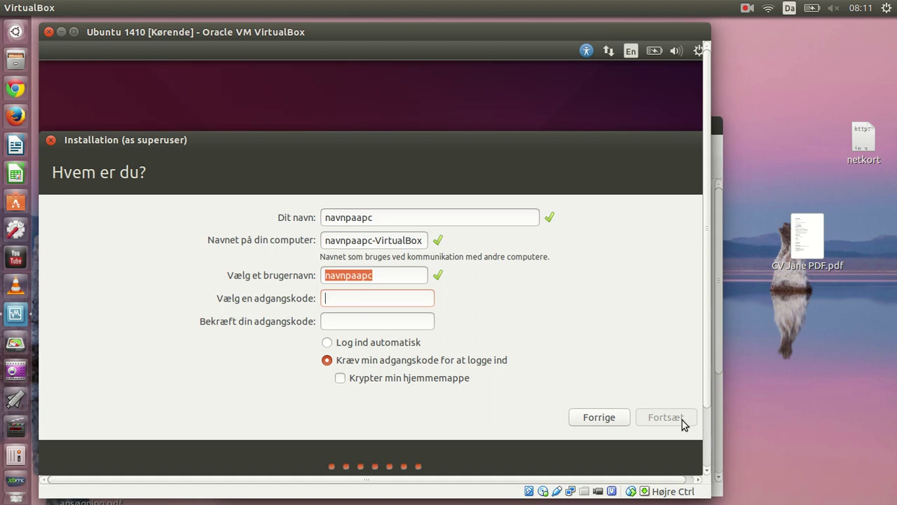
{"action": "type", "text": "********"}
{"action": "key", "text": "Tab"}
{"action": "type", "text": "********"}
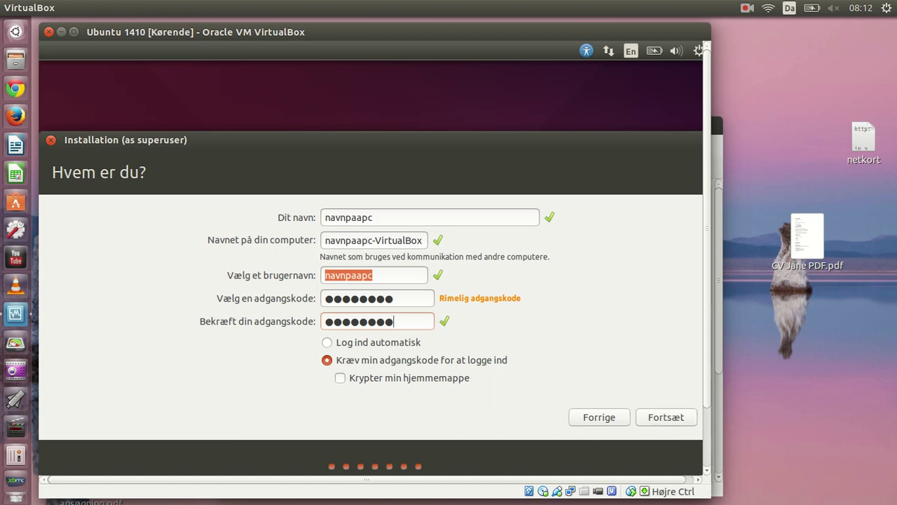
- Choose "Log ind automatisk" and continue the installation, moving the installer window up fully into view
{"action": "left_click", "coordinate": [327, 340]}
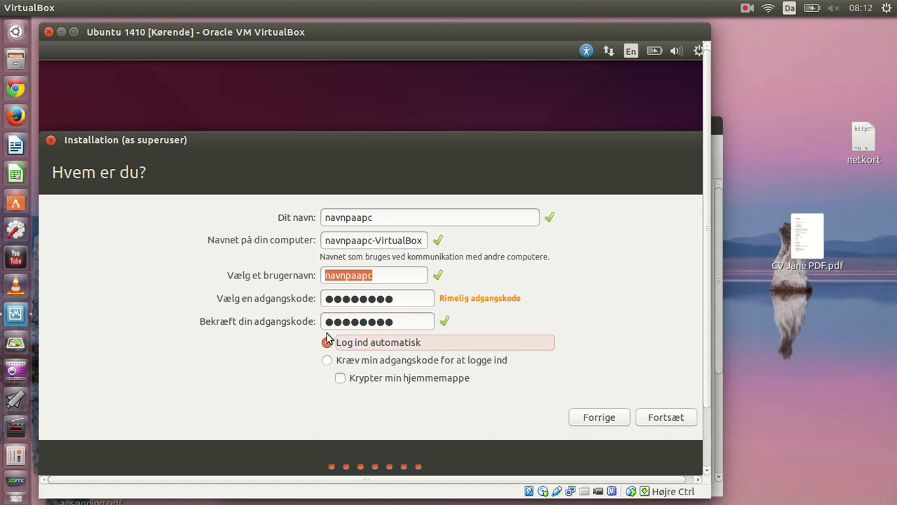
{"action": "left_click", "coordinate": [668, 418]}
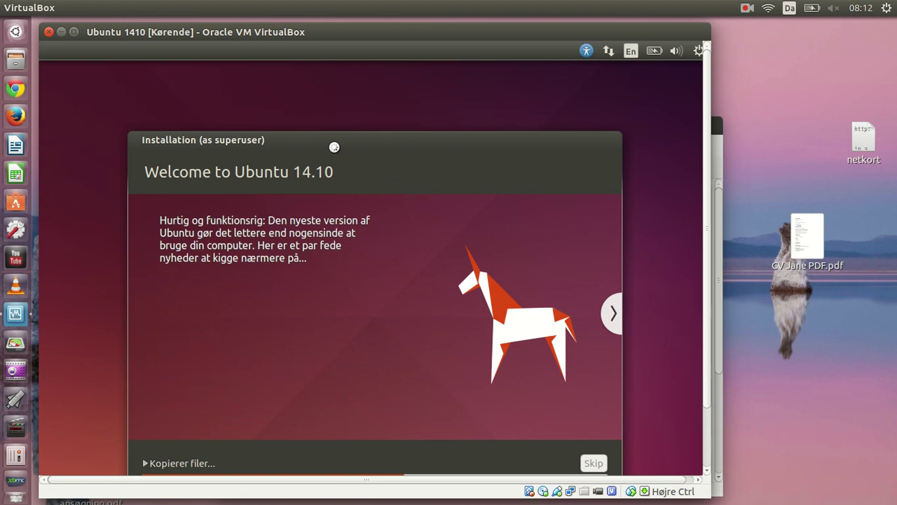
{"action": "left_click_drag", "start_coordinate": [294, 141], "coordinate": [302, 108]}
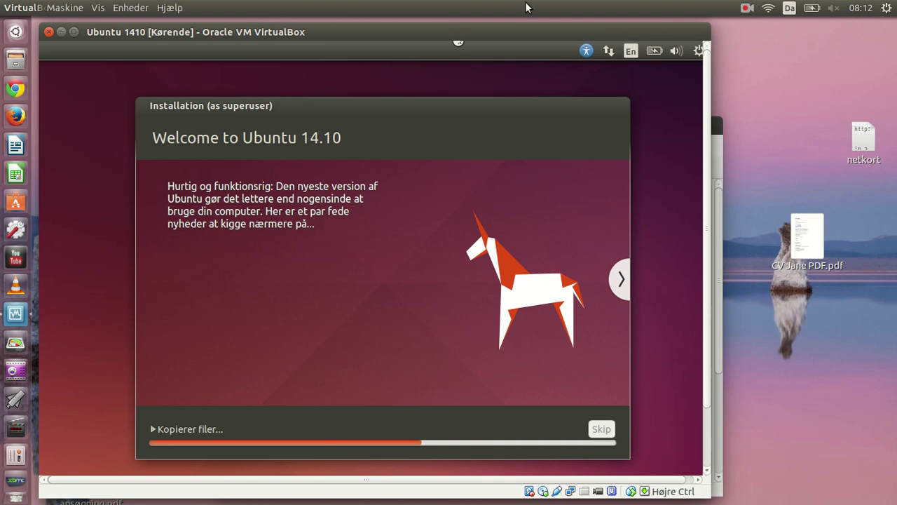
{"action": "left_click", "coordinate": [747, 10]}
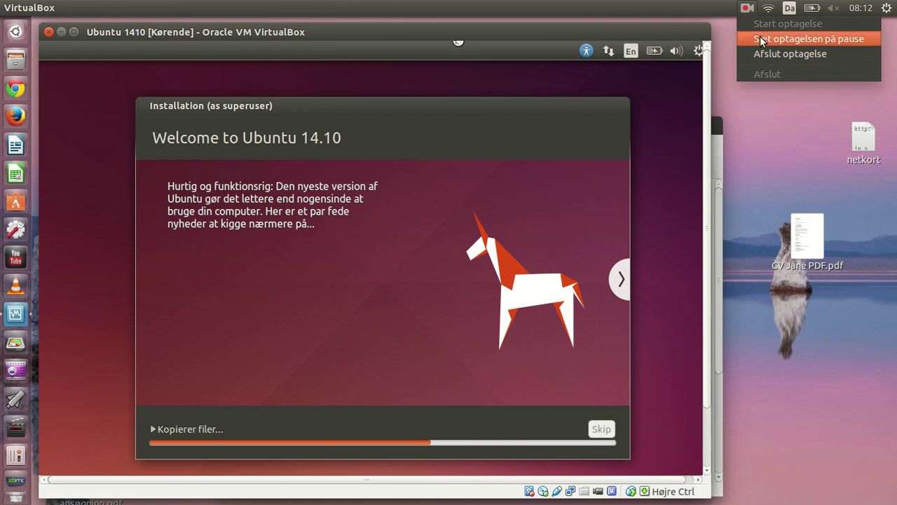
{"action": "left_click", "coordinate": [761, 40]}
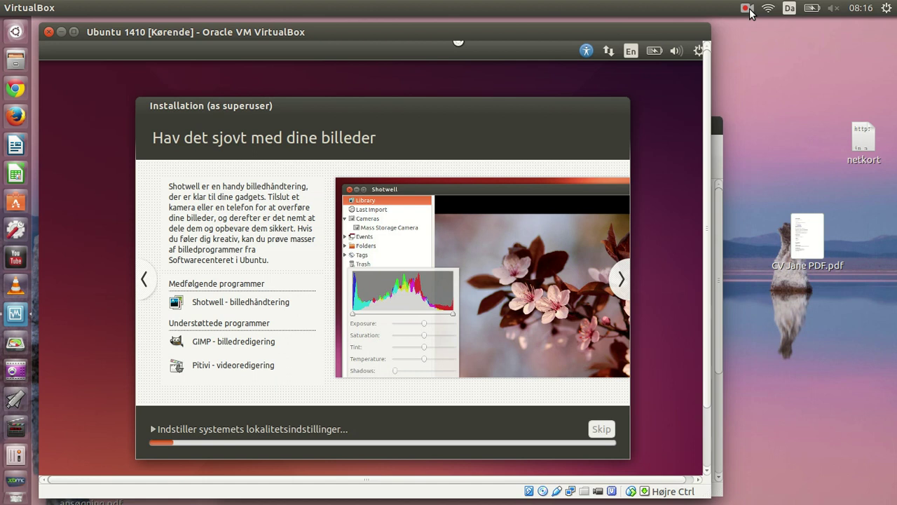
{"action": "left_click", "coordinate": [748, 9]}
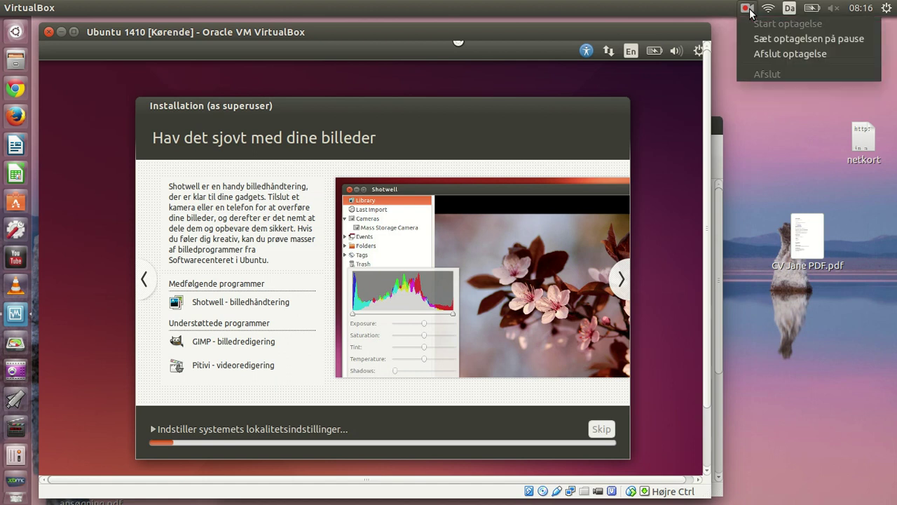
{"action": "left_click", "coordinate": [748, 9]}
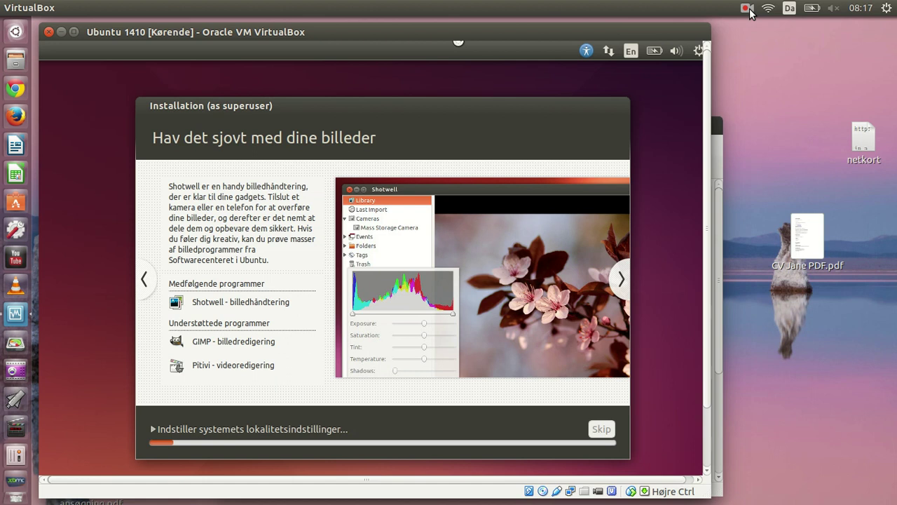
{"action": "left_click", "coordinate": [747, 9]}
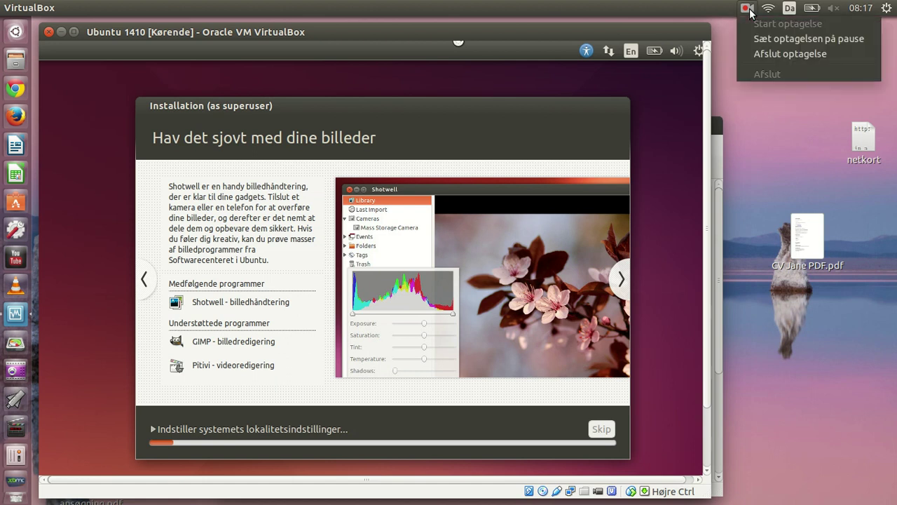